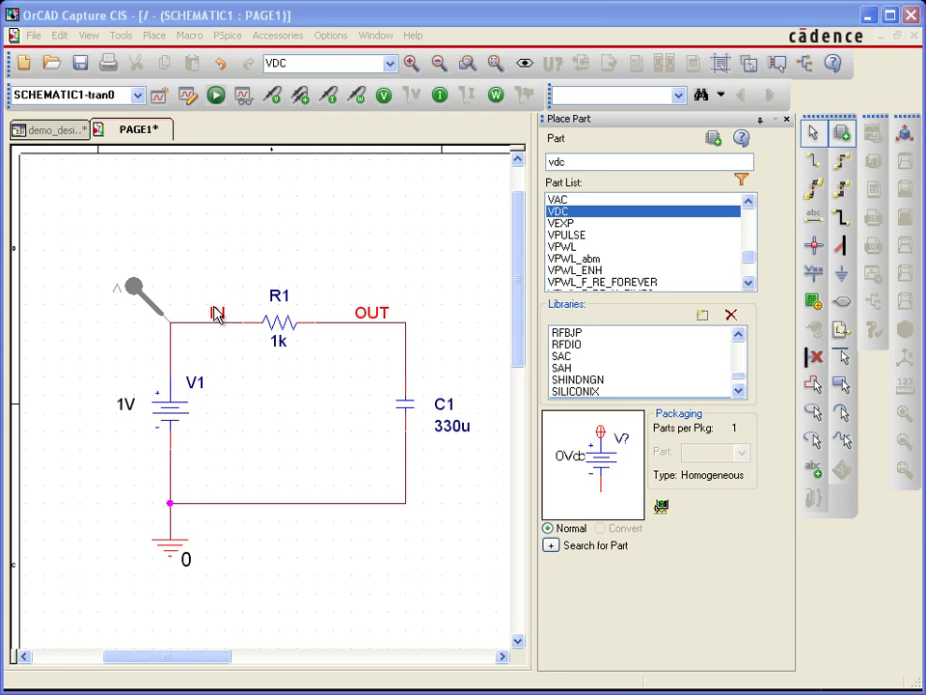
Run PSpice to see V(IN) as a flat 1 V line over 5 s, then return to Capture.
click(216, 96)
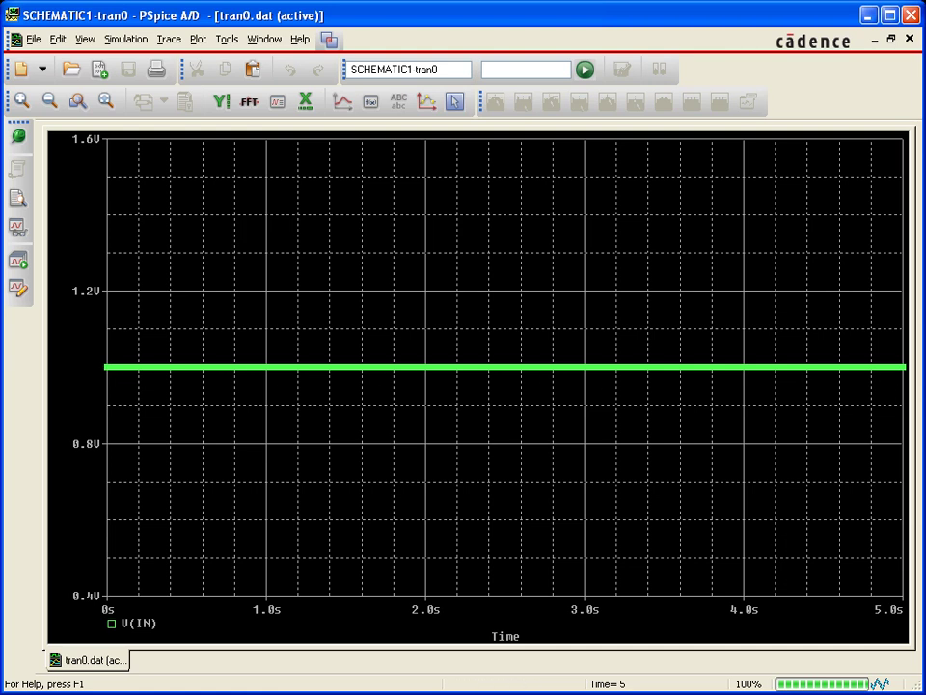
key(alt+Tab)
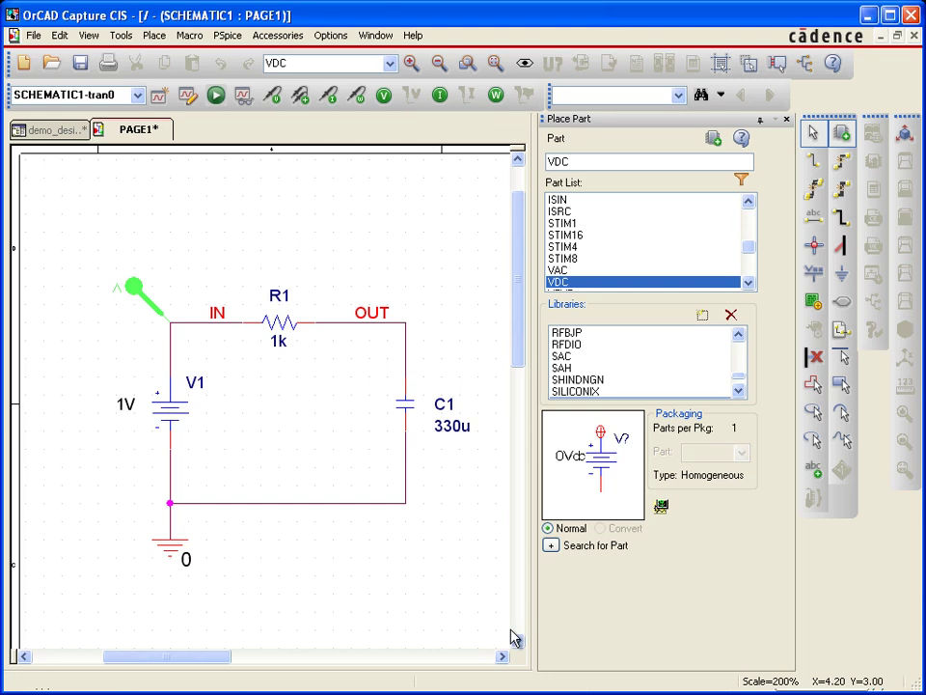
Bring up demo.txt in Notepad++ and walk through its time–voltage pairs 0 0, 1 1, 2 0.5.
key(alt+Tab)
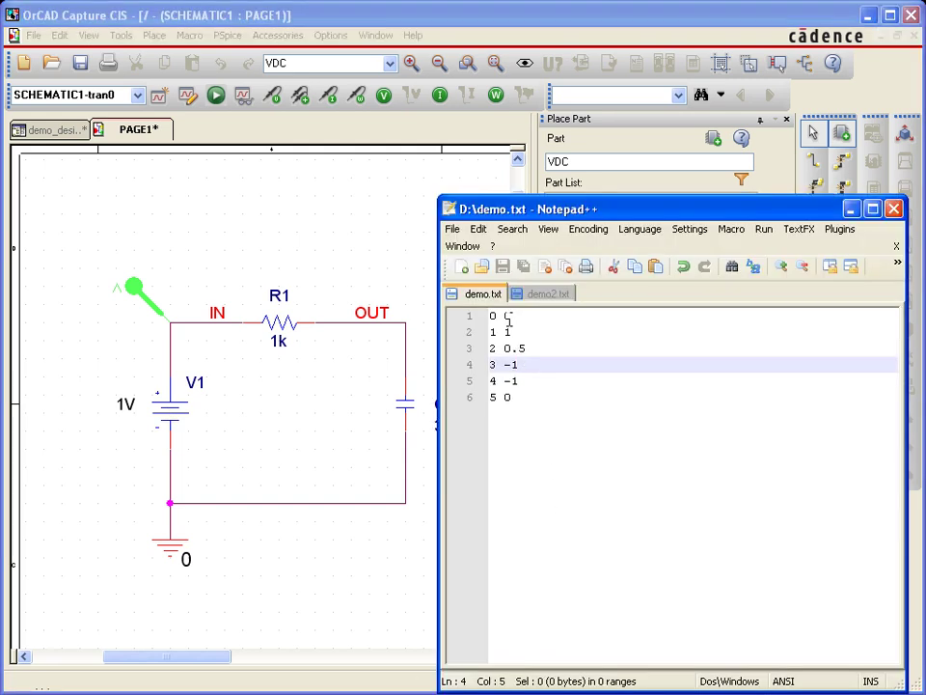
drag(496, 316, 489, 316)
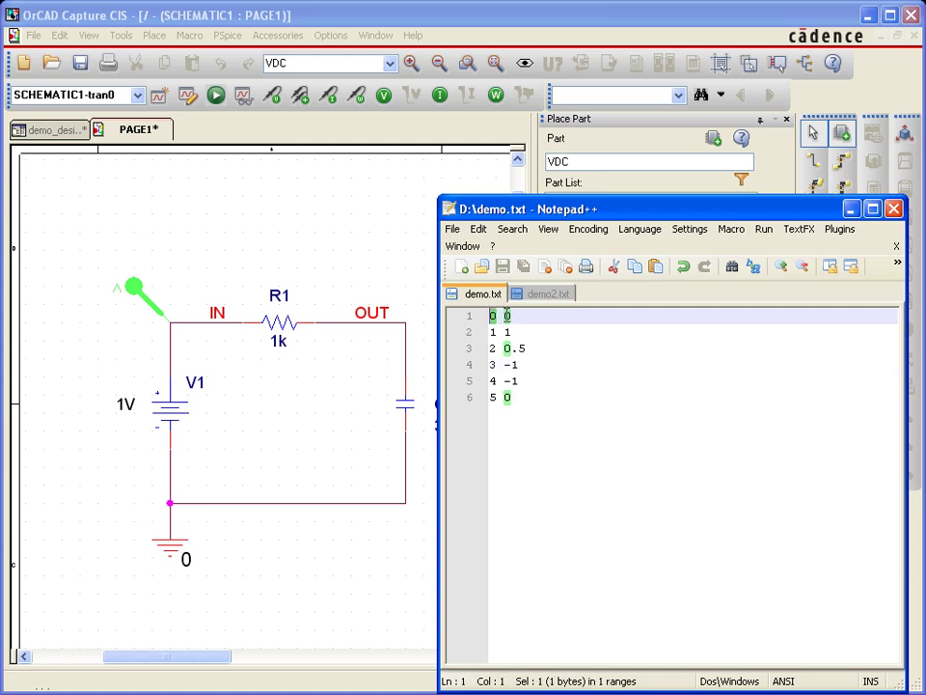
click(499, 331)
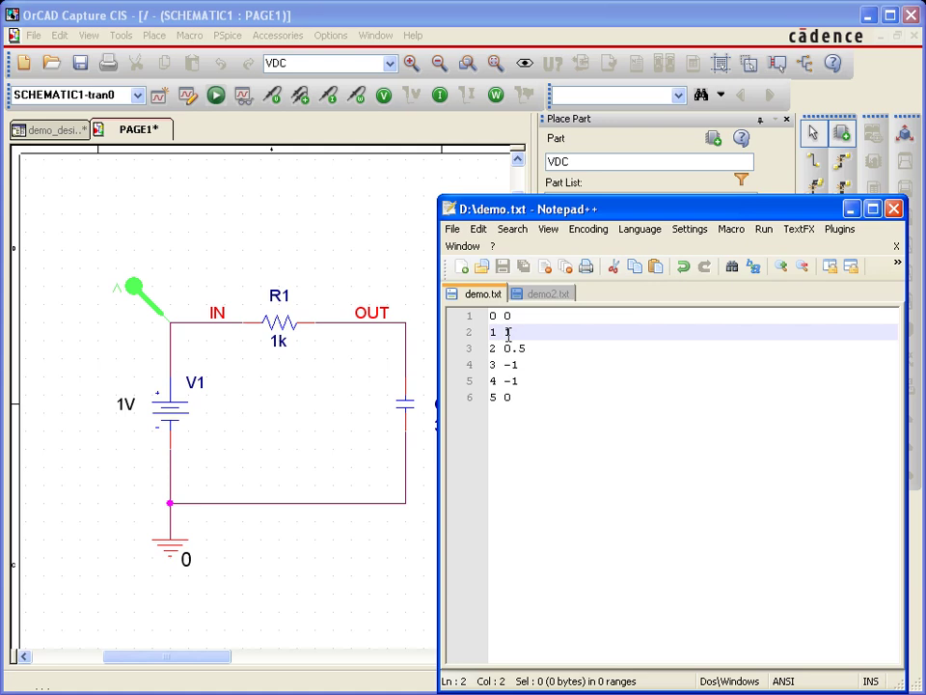
click(502, 351)
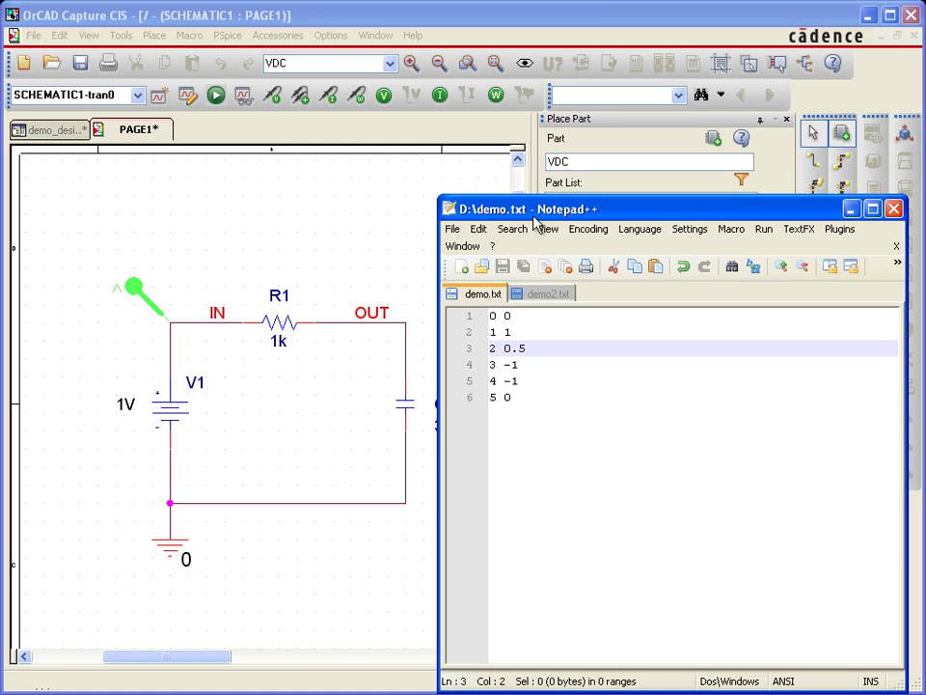
Delete the 1V DC battery V1 from the schematic.
click(335, 223)
click(169, 424)
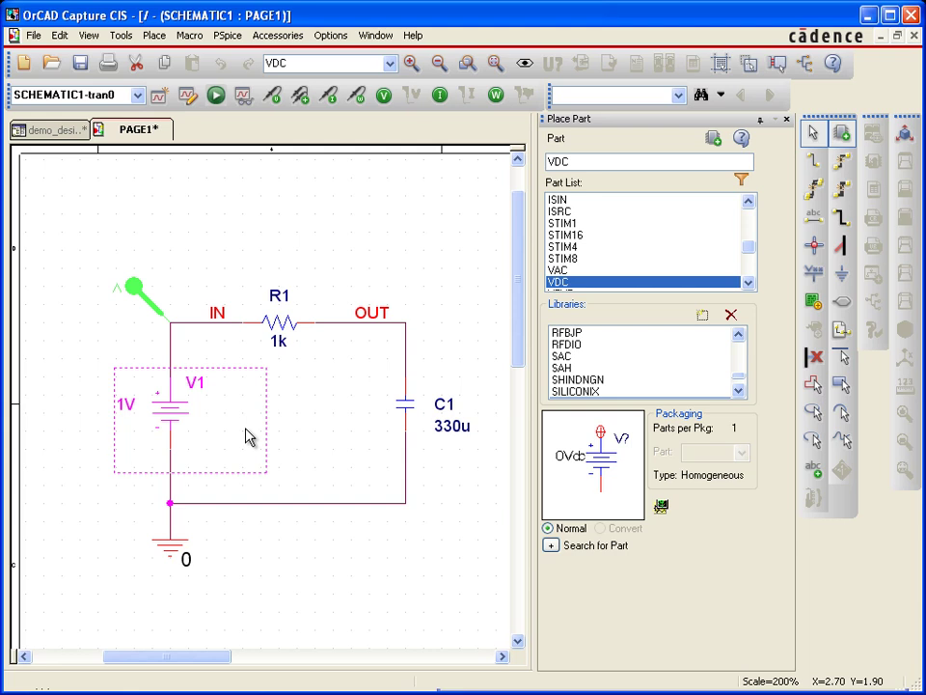
key(Delete)
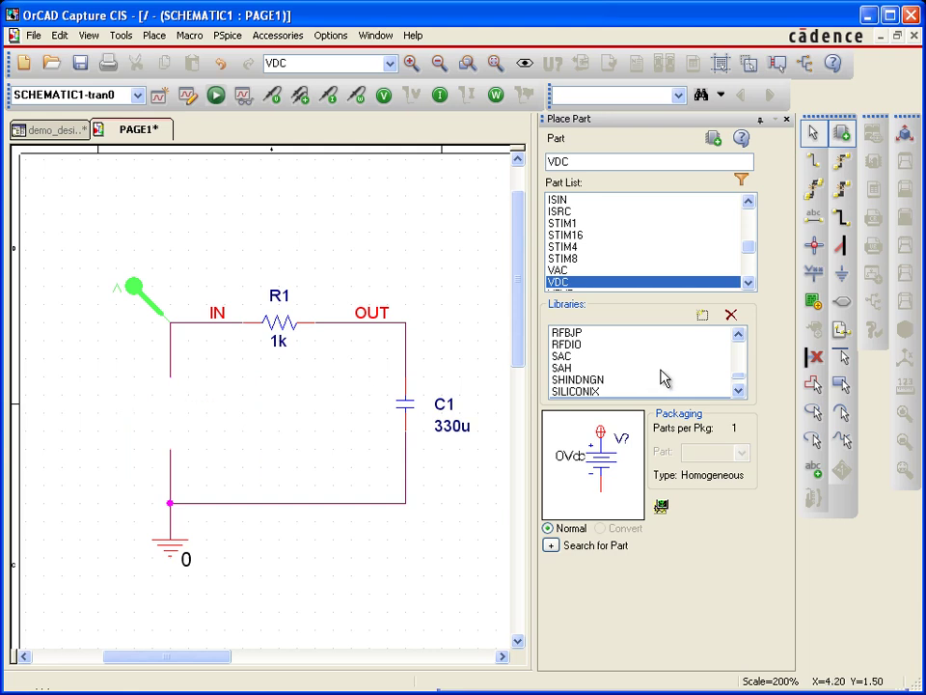
Place a VPWL_FILE source from the SOURCE library on the left wire as V1.
click(739, 391)
click(749, 282)
click(748, 283)
click(748, 282)
click(748, 282)
click(749, 282)
click(749, 283)
click(748, 283)
click(749, 283)
click(749, 283)
click(598, 274)
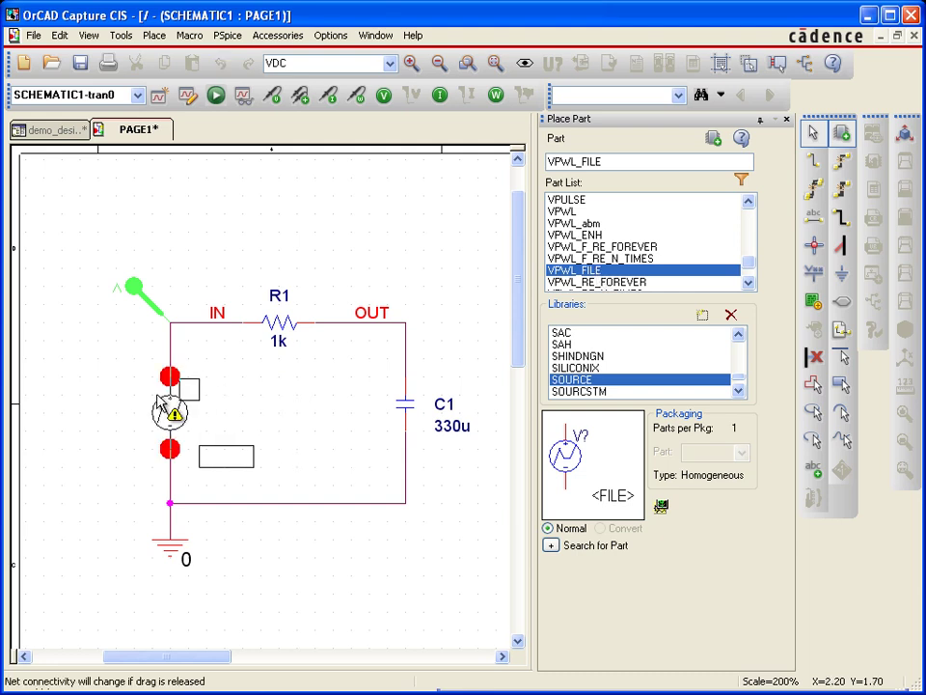
click(164, 405)
key(Escape)
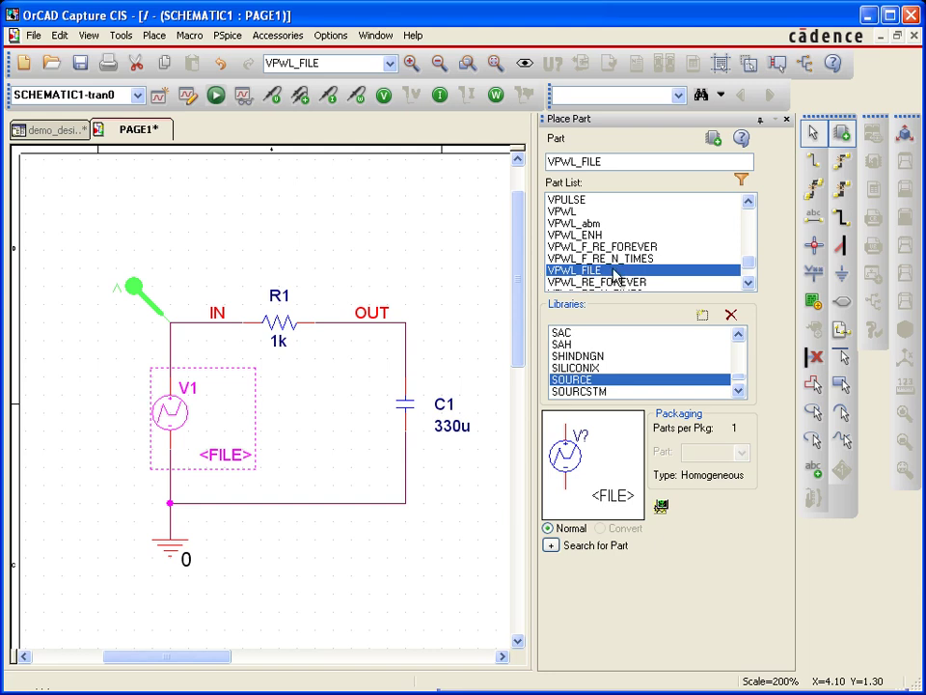
Set V1's file to D:\demo.txt and run PSpice to plot V(IN) over 5 s.
double_click(230, 461)
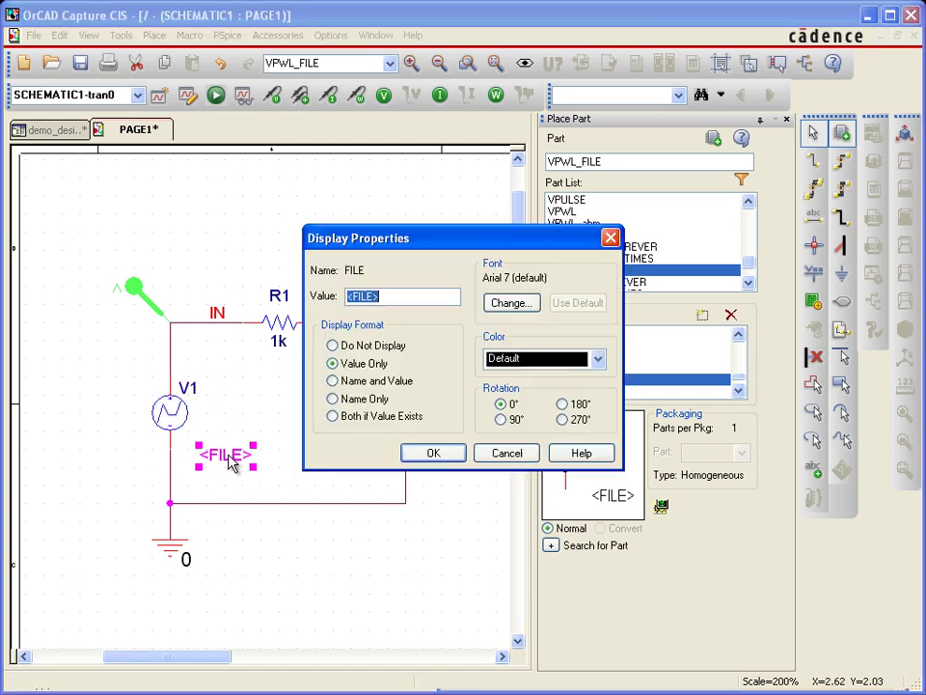
text(D:\demo.txt)
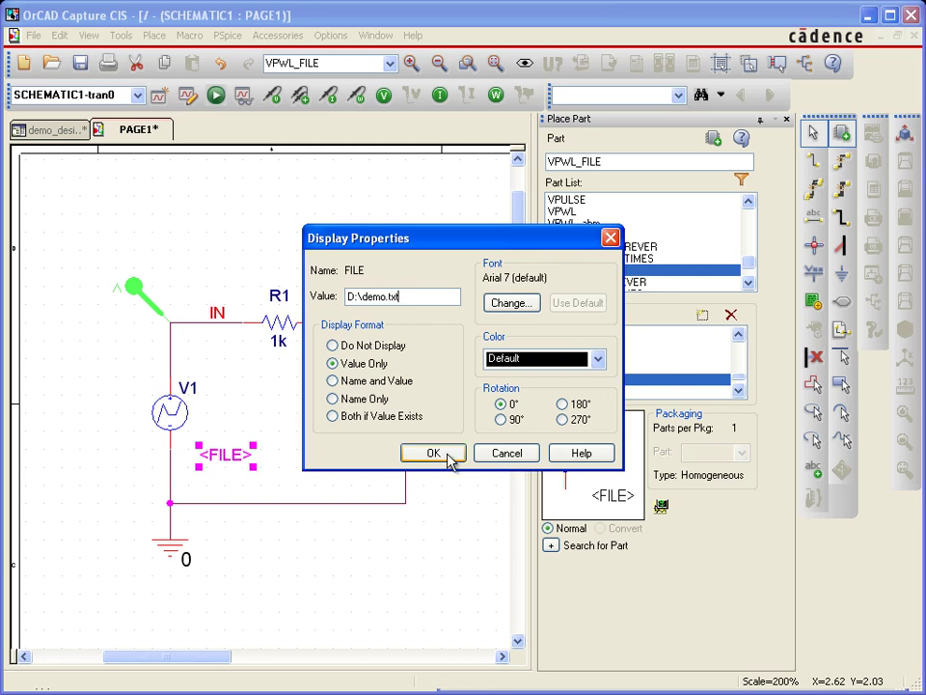
click(446, 455)
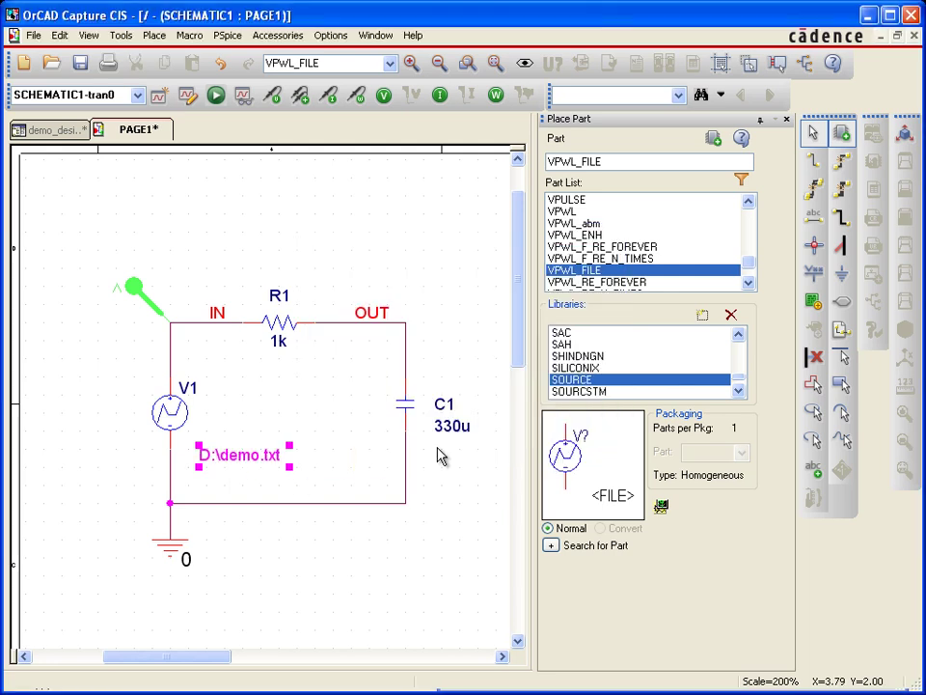
click(215, 92)
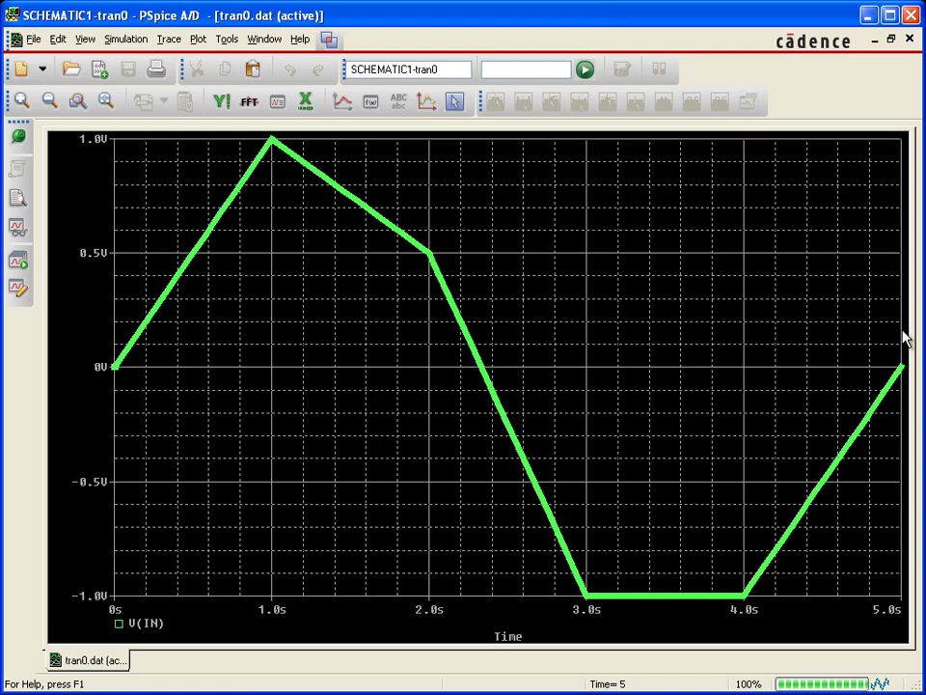
Change the simulation profile's run-to time from 5s to 10s and rerun PSpice.
key(alt+Tab)
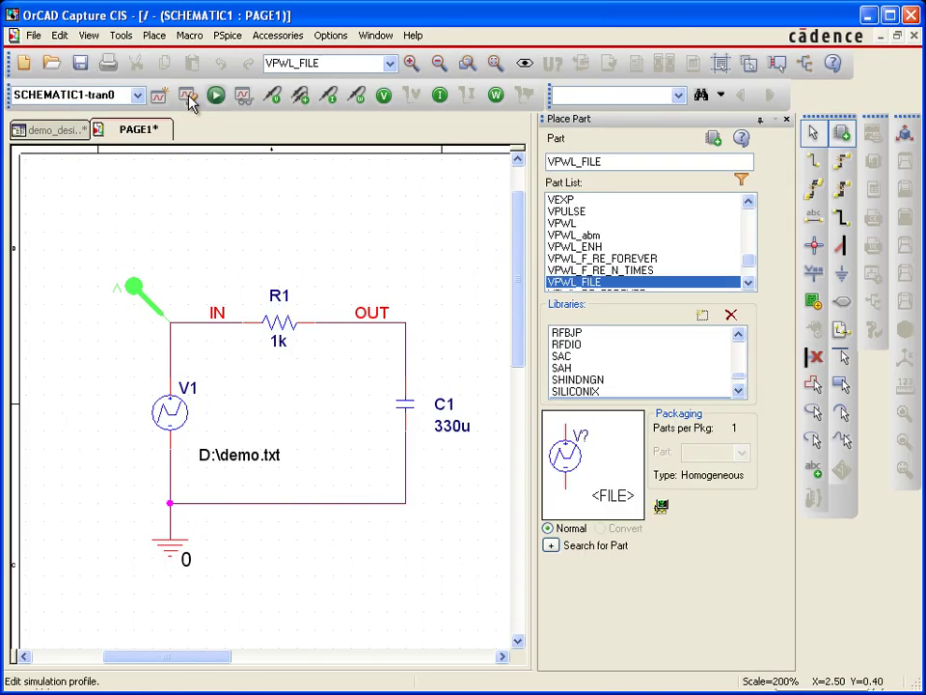
click(189, 97)
double_click(482, 288)
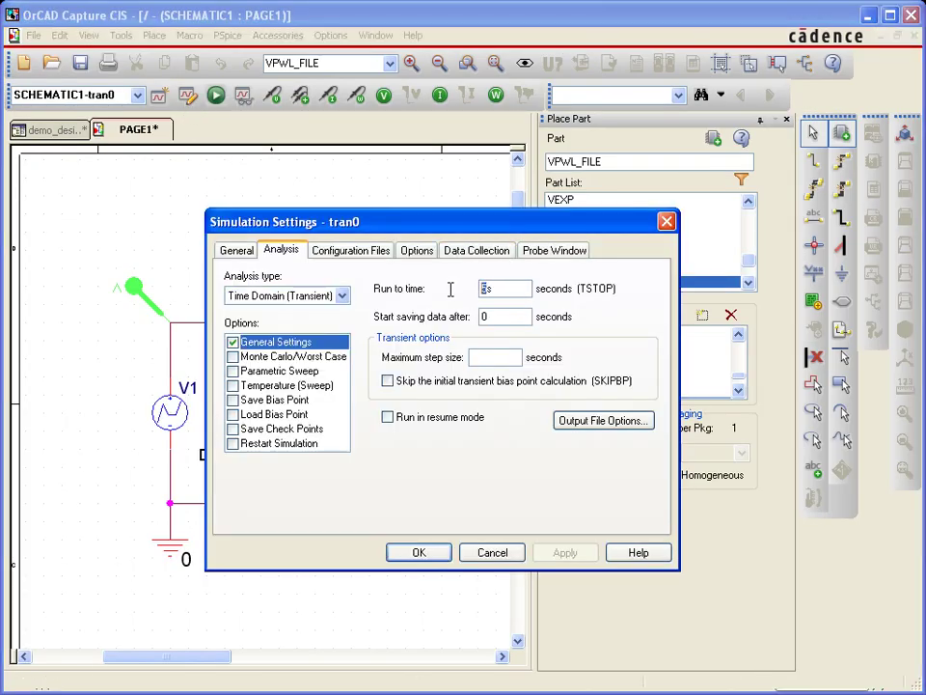
text(10s)
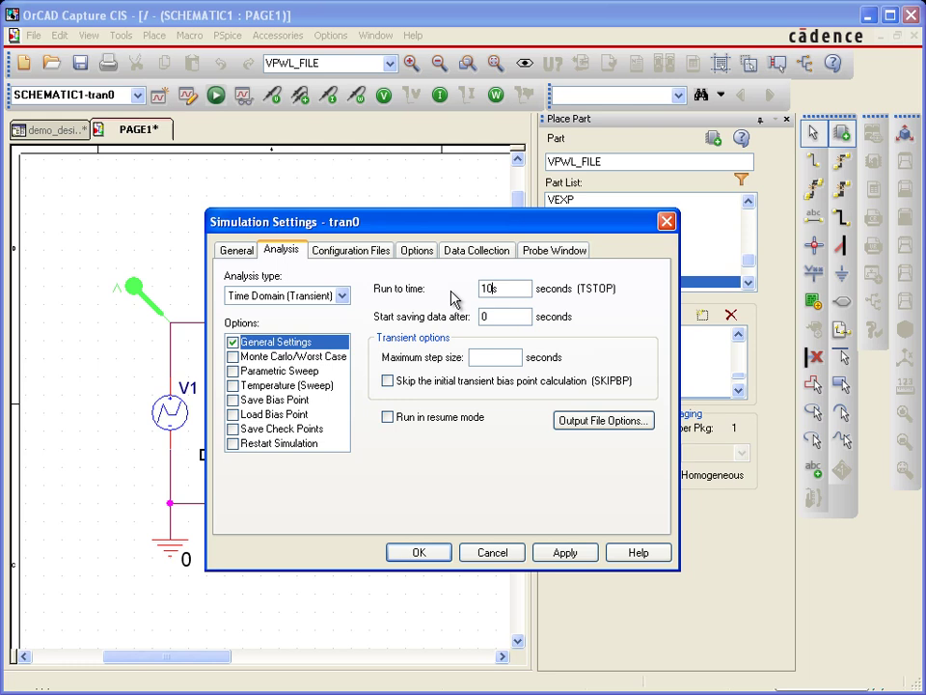
click(420, 548)
click(215, 97)
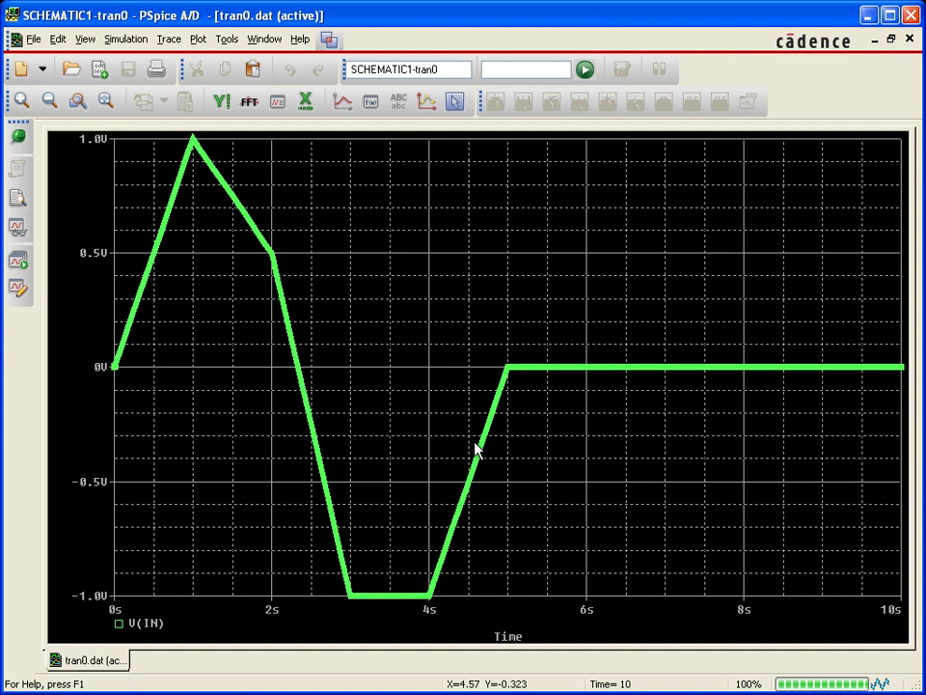
Remove the VPWL_FILE source V1 along with its D:\demo.txt label.
key(alt+Tab)
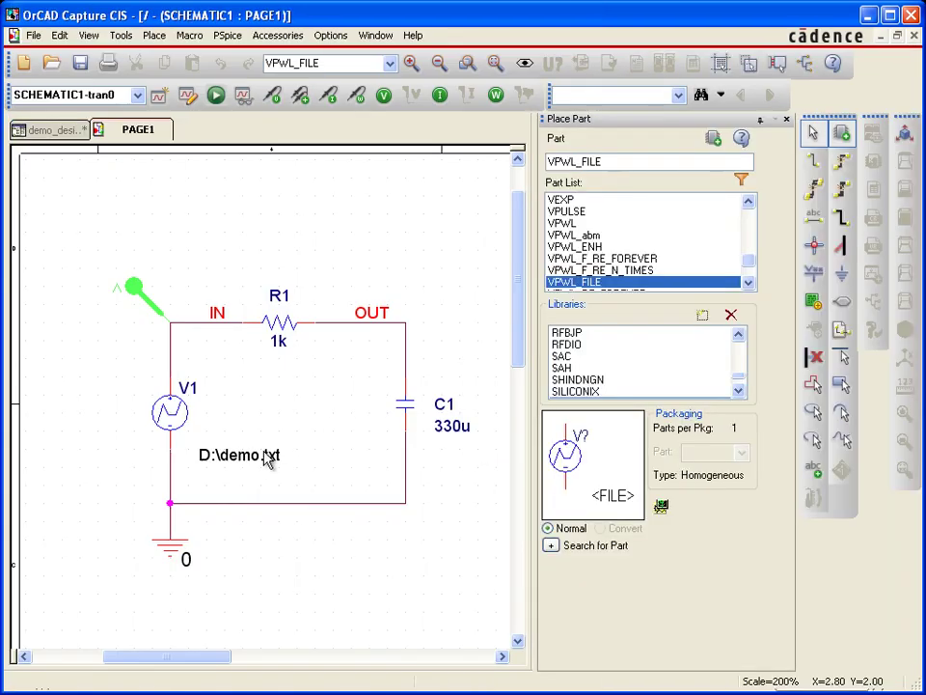
double_click(256, 461)
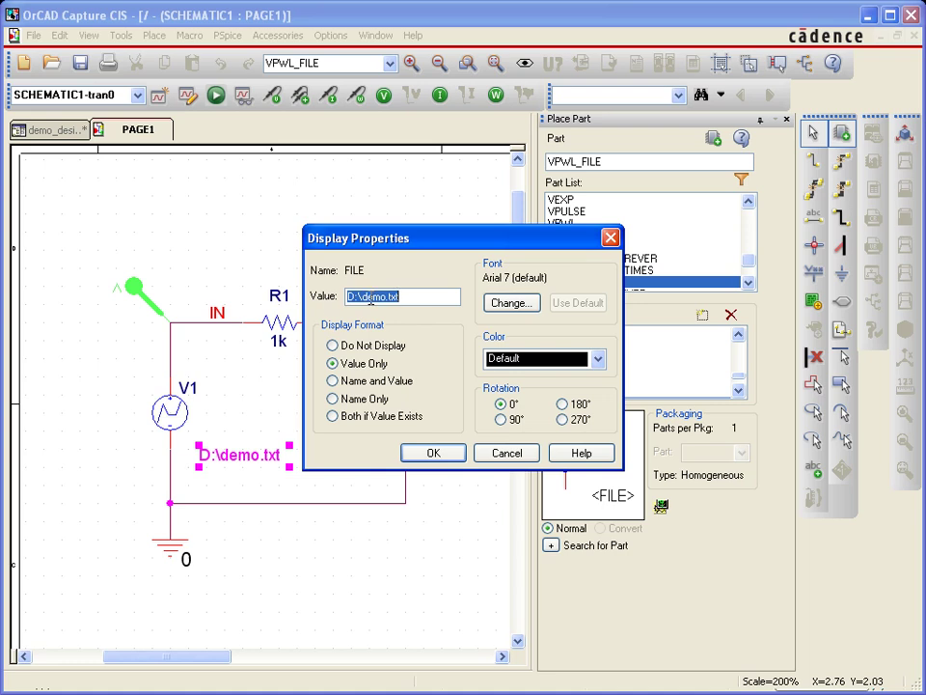
click(517, 455)
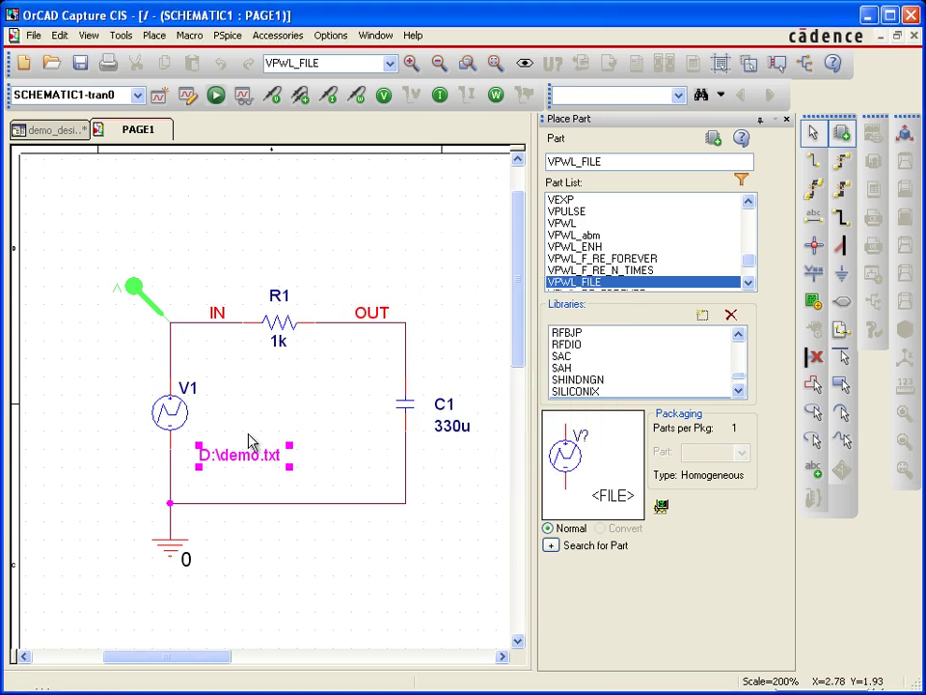
click(174, 422)
key(Delete)
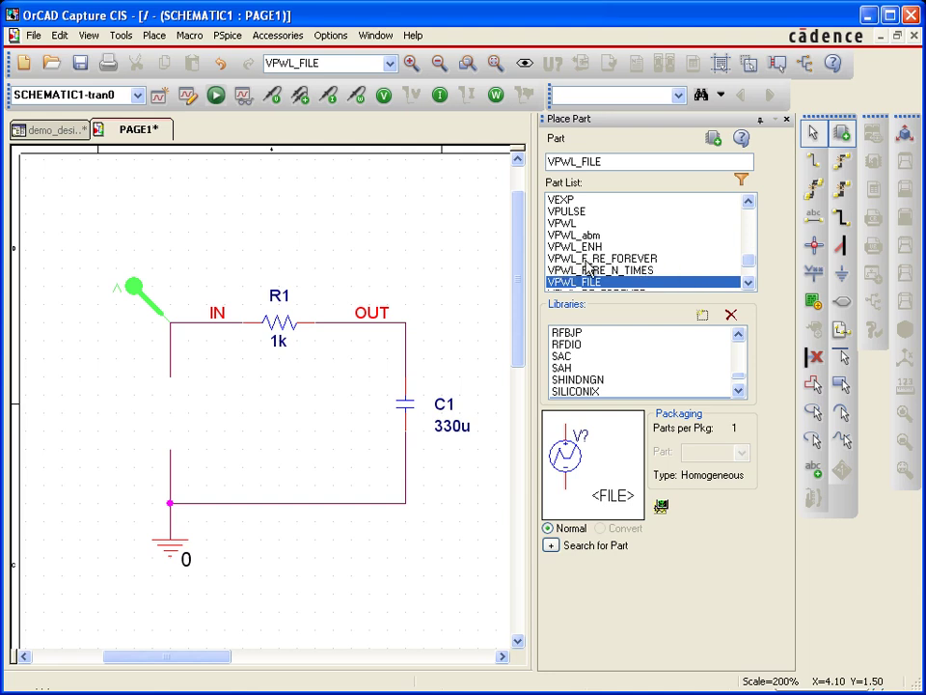
Place a VPWL_F_RE_FOREVER source in the left wire gap, reading D:\demo.txt.
click(623, 260)
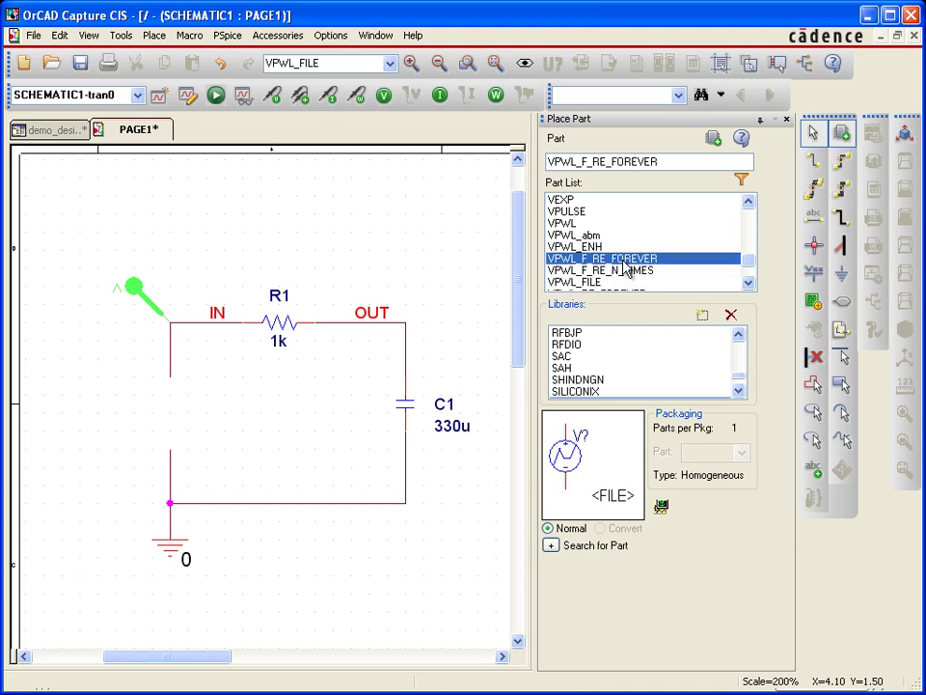
drag(624, 268, 228, 463)
double_click(227, 461)
text(D:\demo.txt)
click(433, 453)
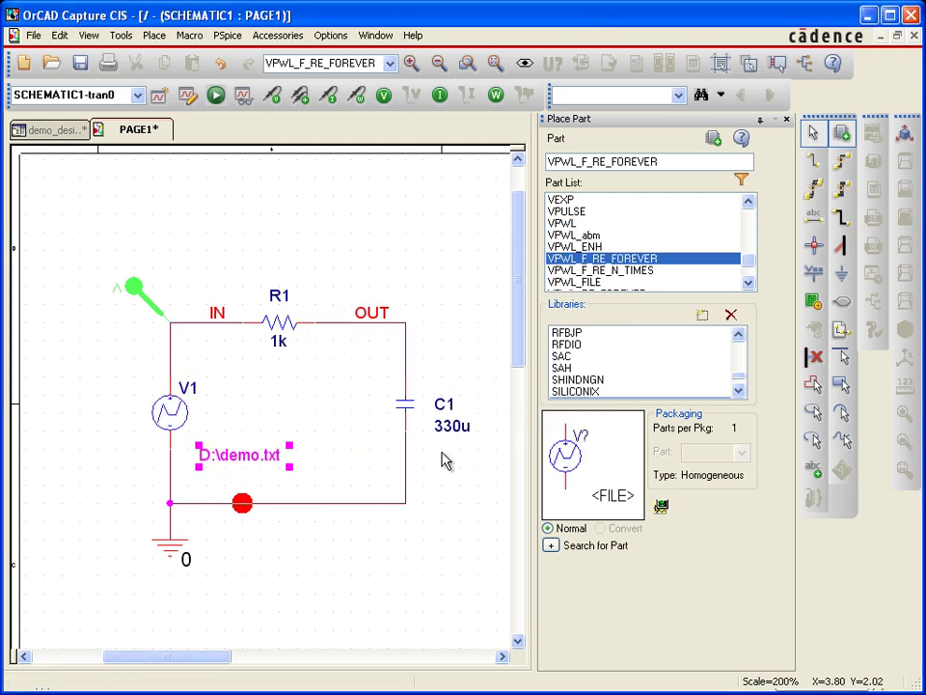
click(286, 480)
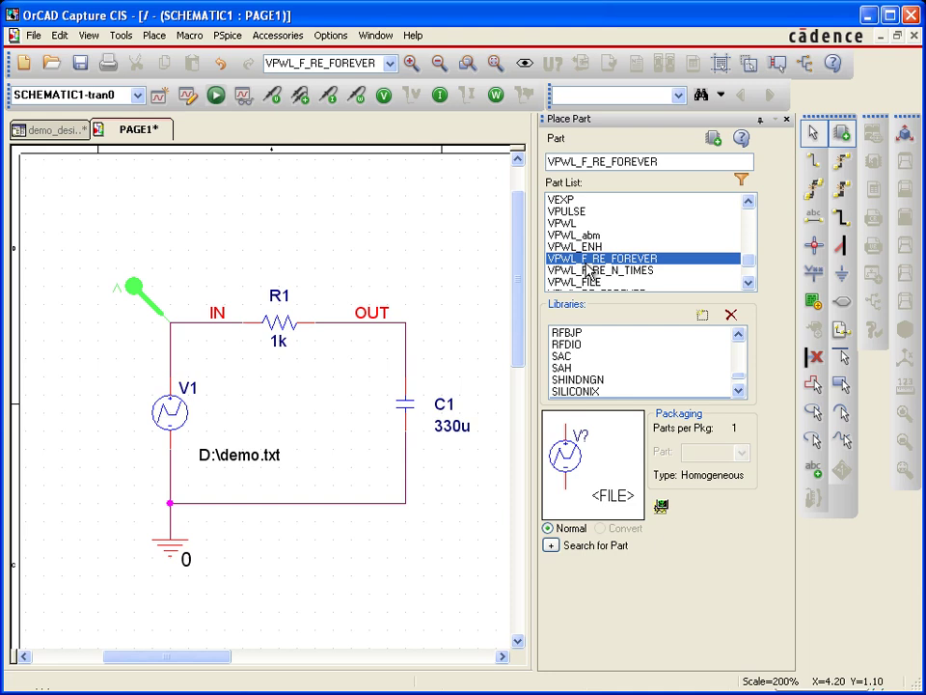
Run PSpice to see V(IN) repeat the demo.txt pattern twice over 10 s, then return.
click(216, 95)
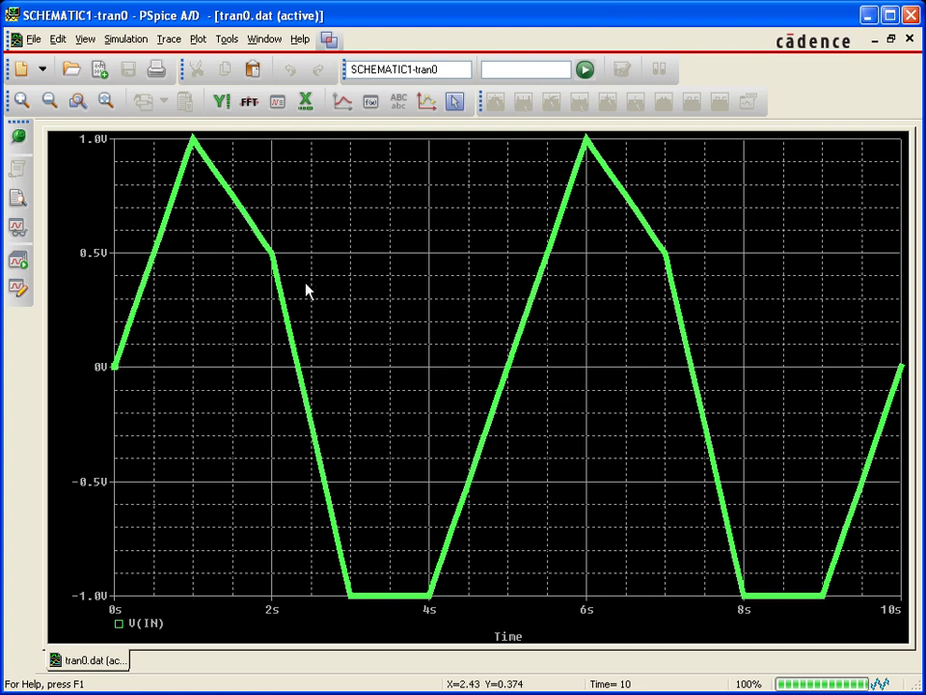
key(alt+Tab)
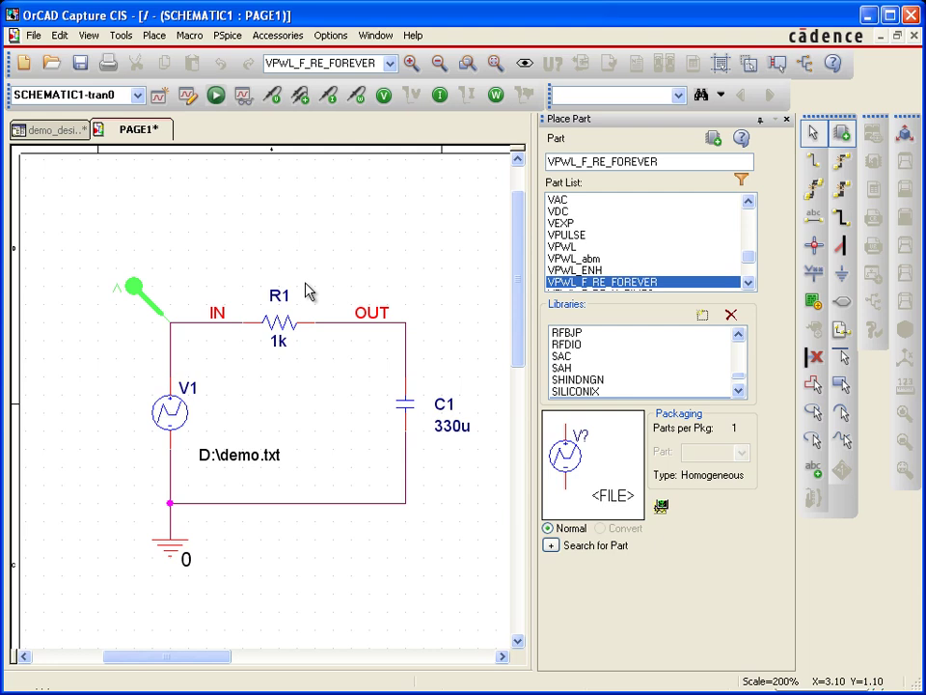
Add a voltage marker on the OUT net and select the V(OUT) trace in PSpice to copy.
click(273, 94)
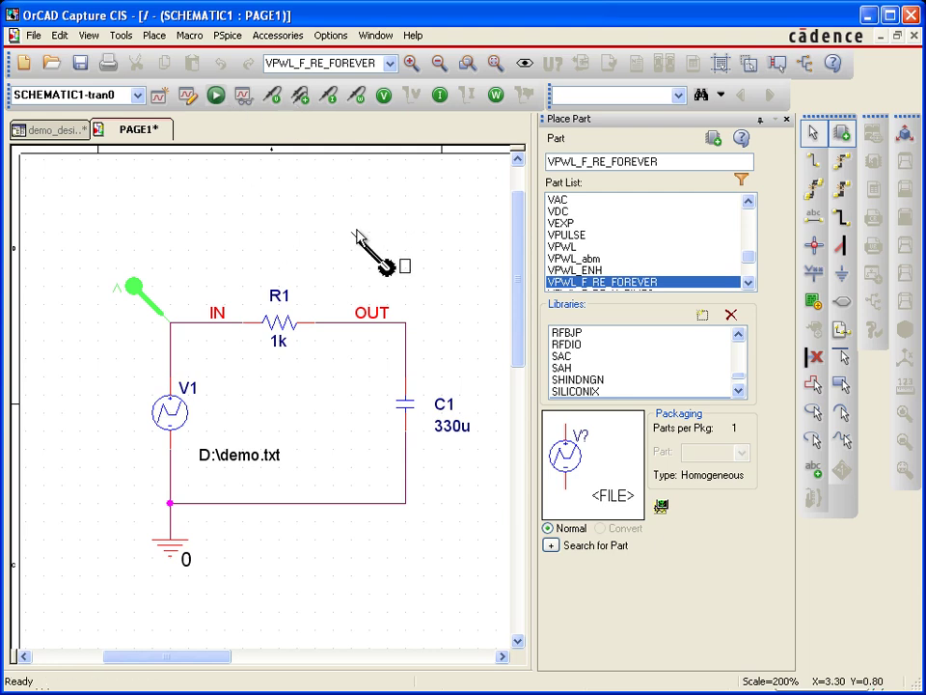
click(406, 328)
key(alt+Tab)
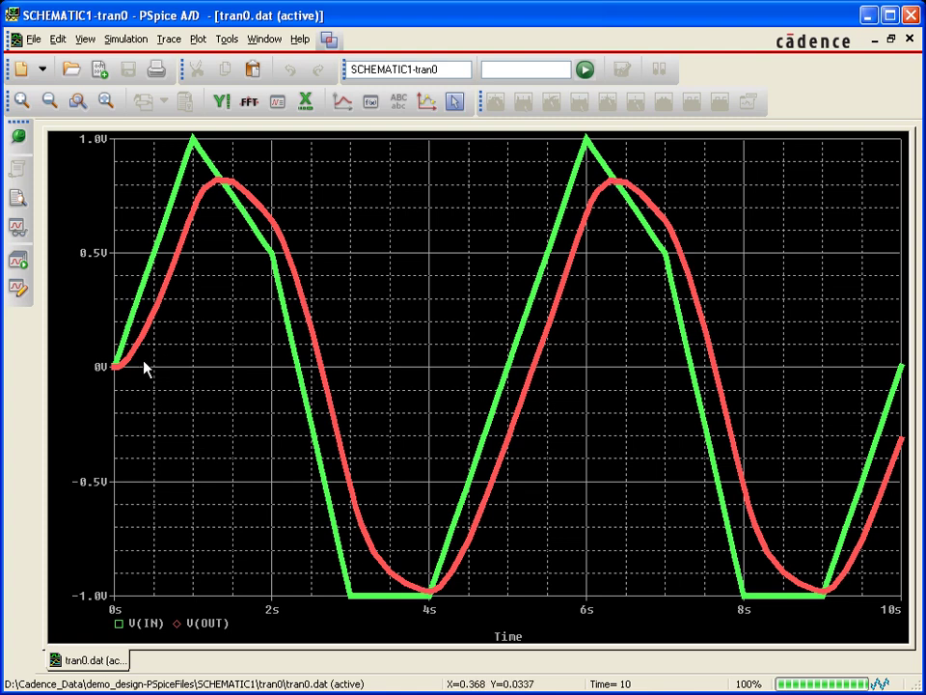
click(210, 624)
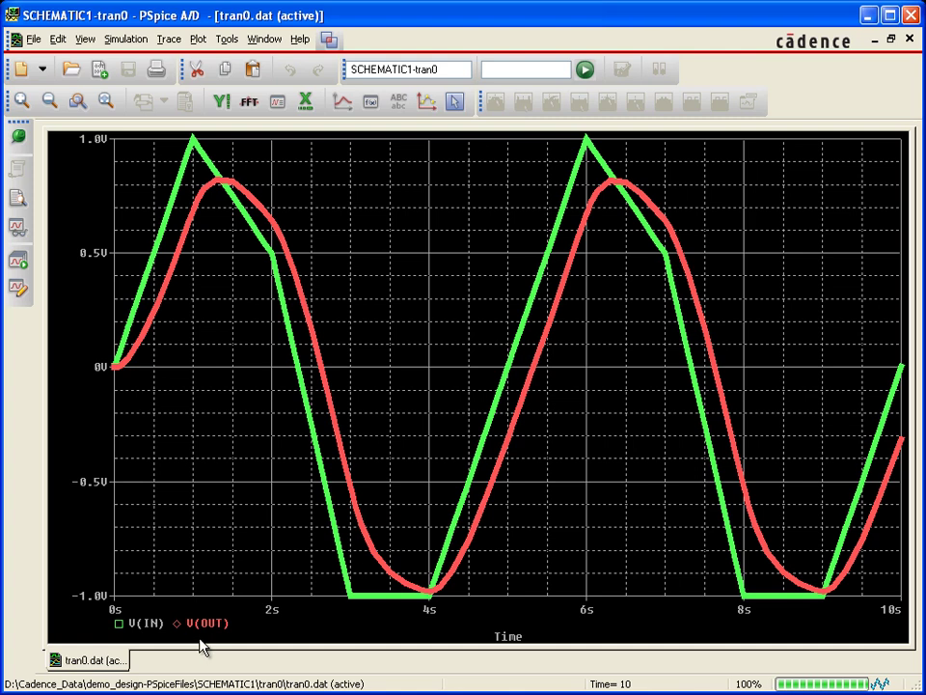
Paste the copied V(OUT) data into the empty demo2.txt in Notepad++.
key(alt+Tab)
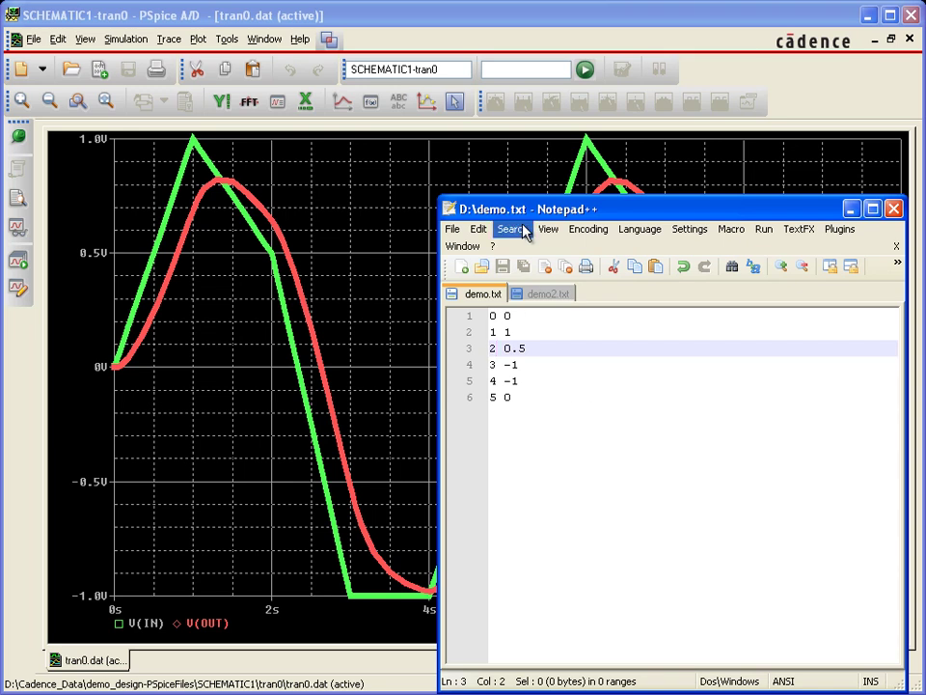
click(541, 297)
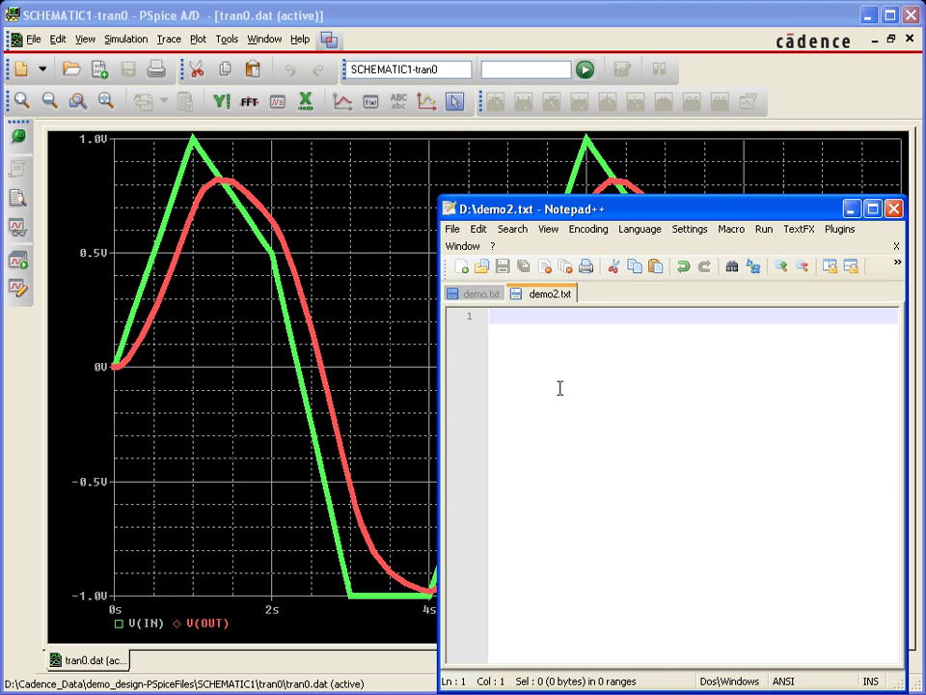
key(ctrl+v)
Delete the Time/V(OUT) header line, tidy the spacing, and save demo2.txt.
drag(897, 612, 444, 308)
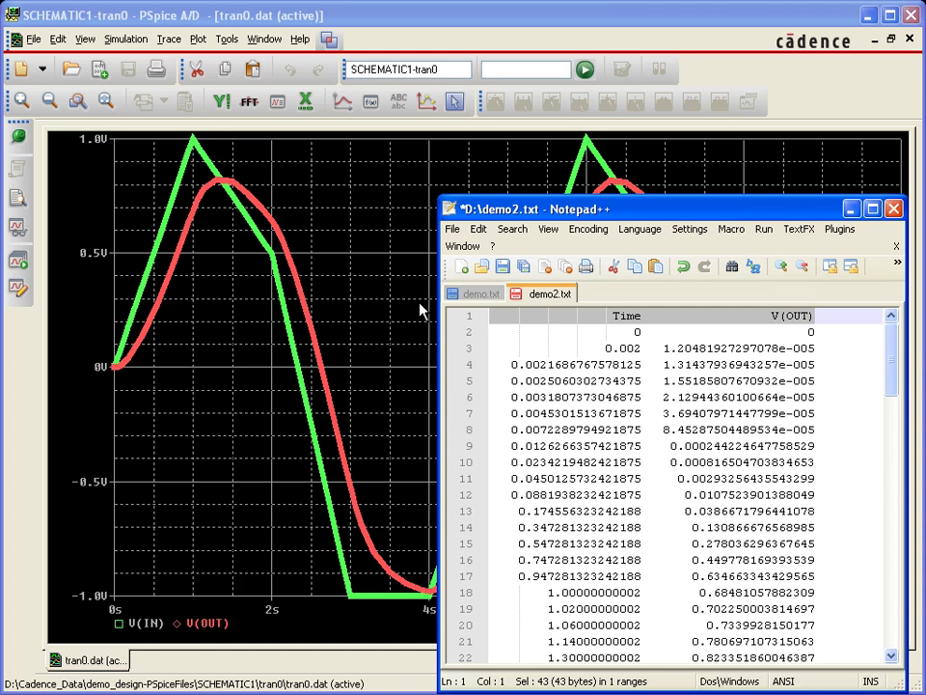
key(Delete)
key(Delete)
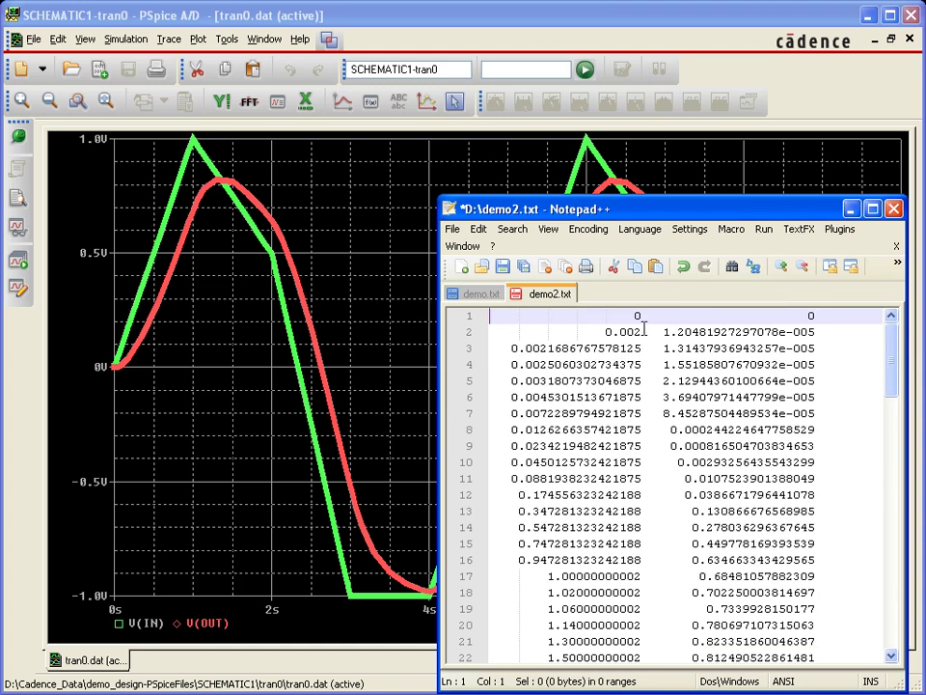
drag(637, 316, 473, 316)
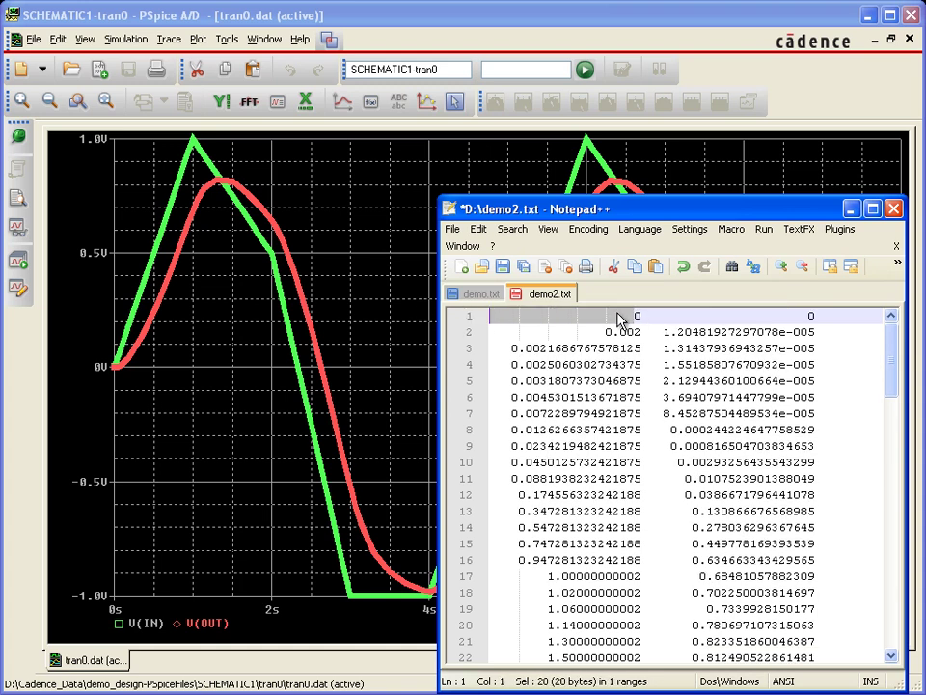
drag(643, 315, 807, 315)
click(653, 328)
drag(653, 328, 643, 381)
click(653, 349)
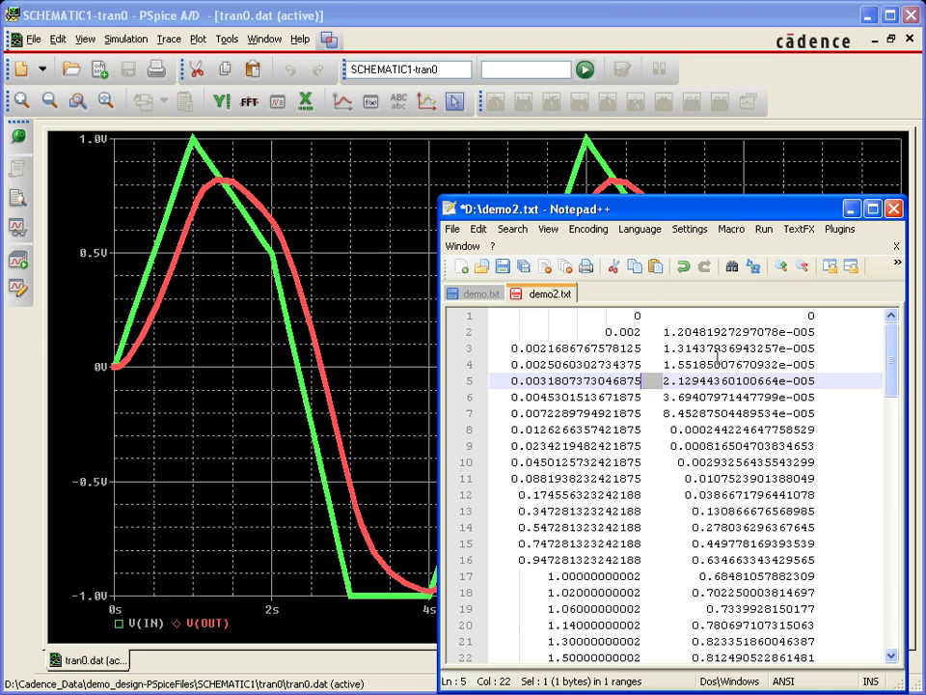
click(501, 266)
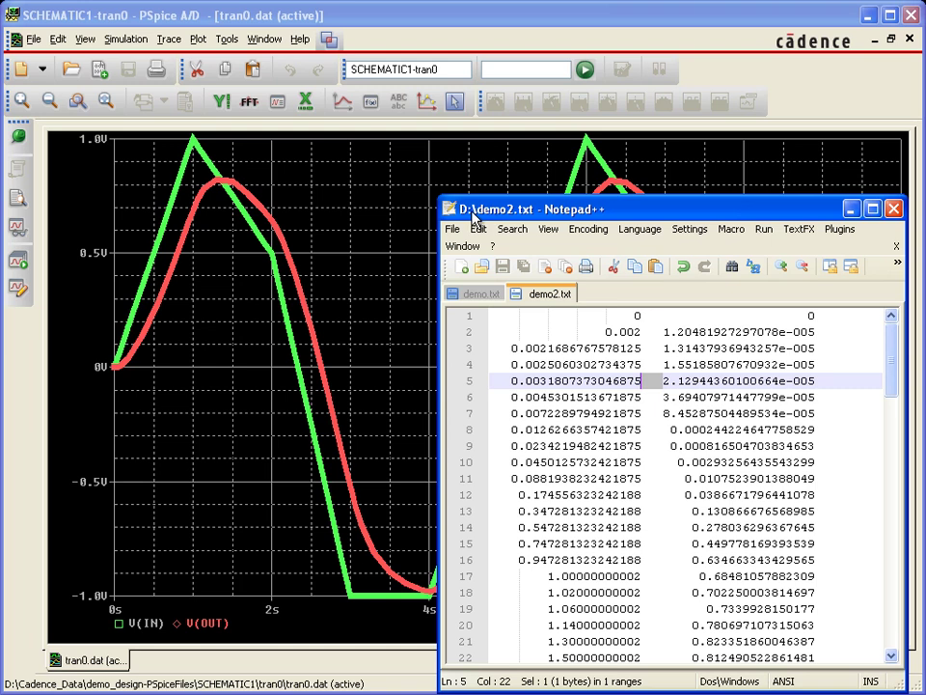
Change V1's file name to D:\demo2.txt and rerun PSpice for smooth V(IN) and V(OUT) traces.
key(alt+Tab)
key(alt+Tab)
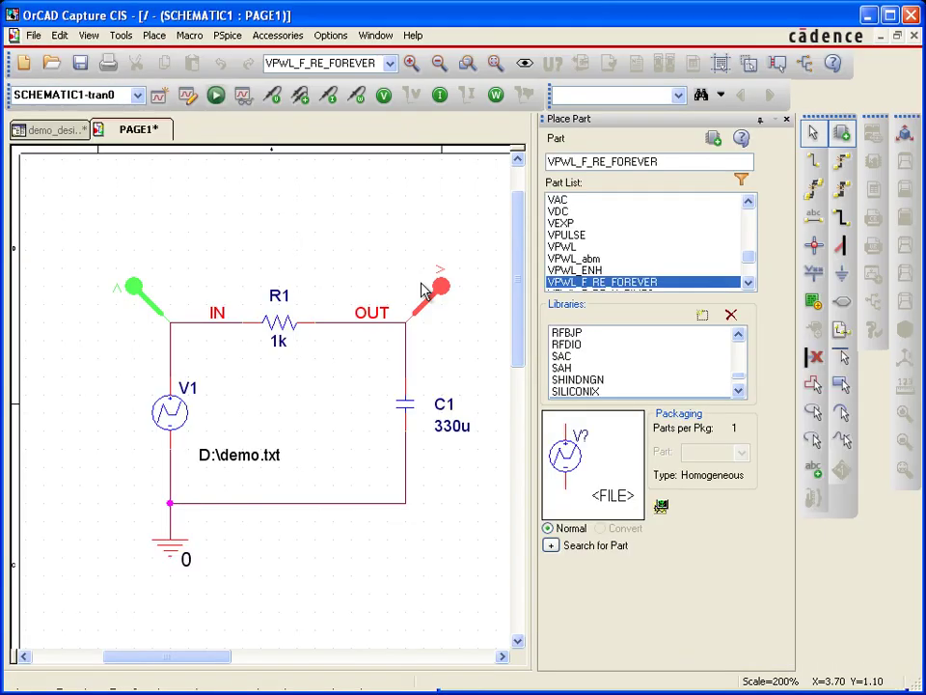
double_click(240, 466)
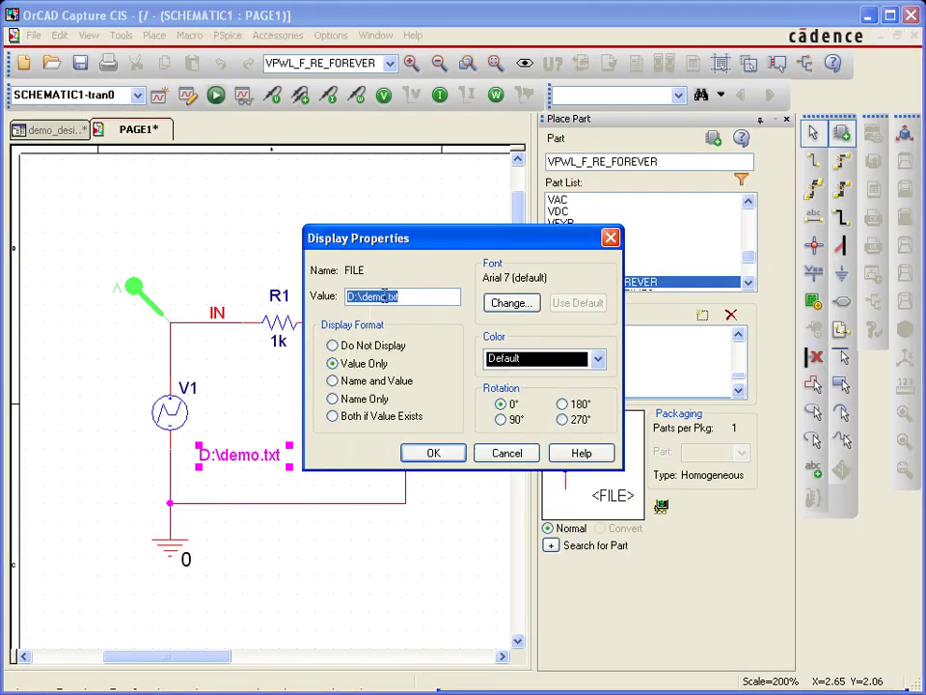
click(386, 296)
text(2)
click(434, 451)
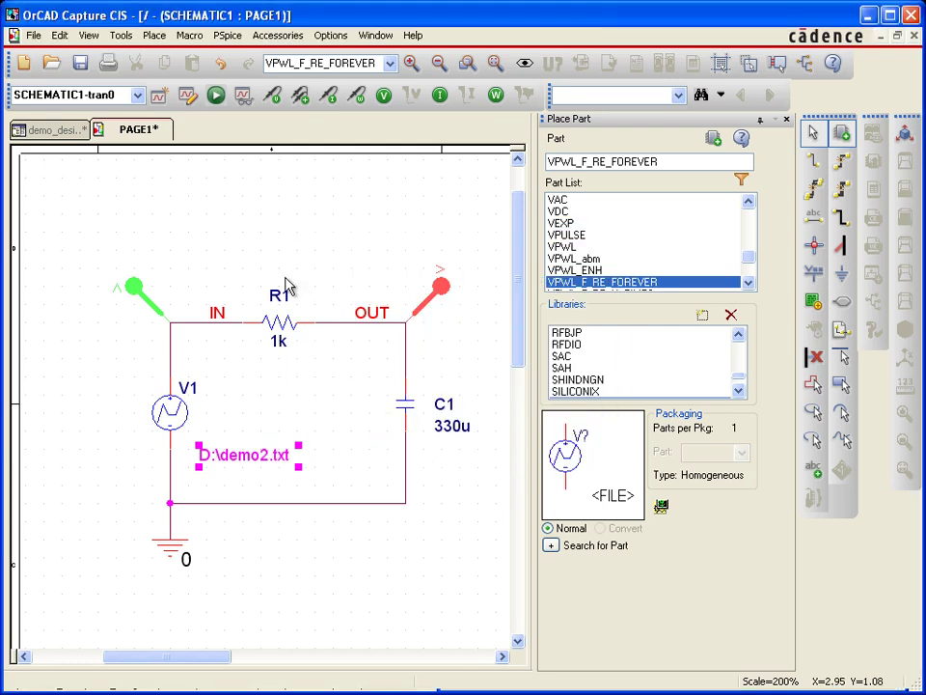
click(272, 267)
click(216, 95)
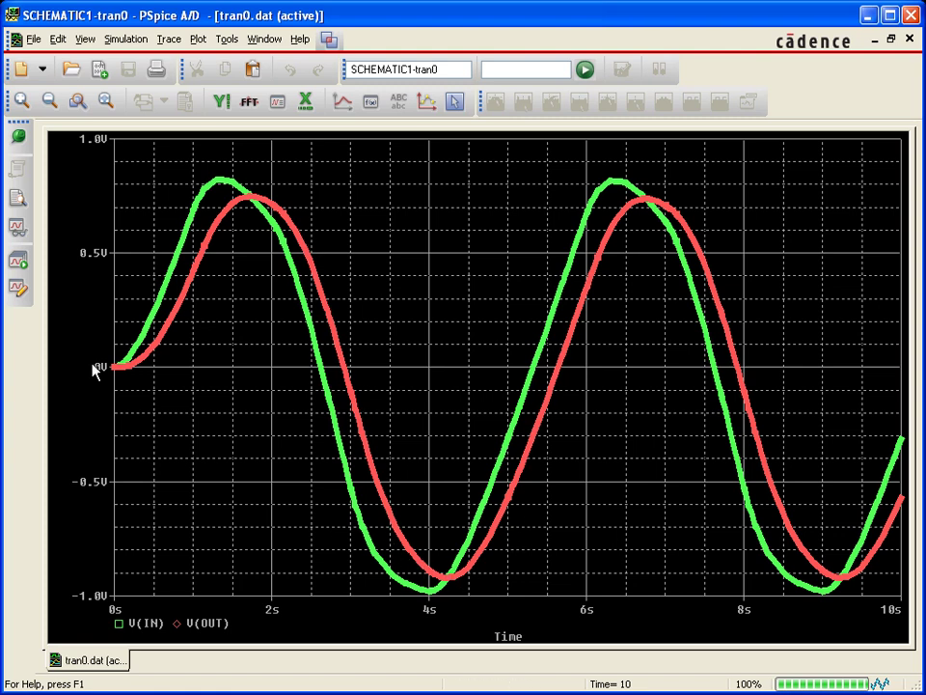
Switch to the Notepad++ window so demo2.txt's time–voltage pairs sit in front of the V(IN)/V(OUT) plot.
key(alt+Tab)
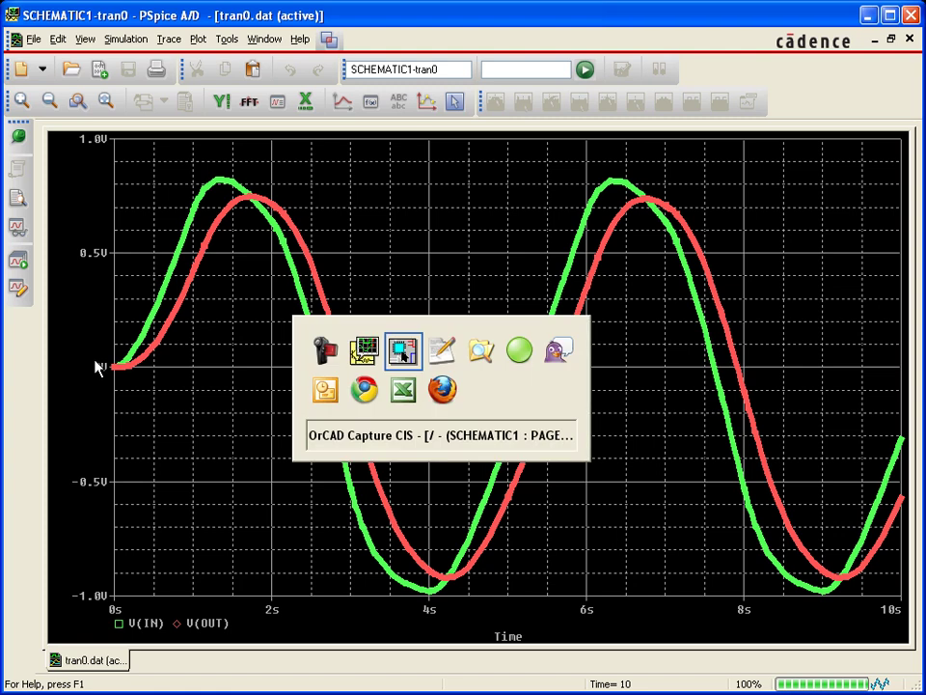
key(alt+Tab)
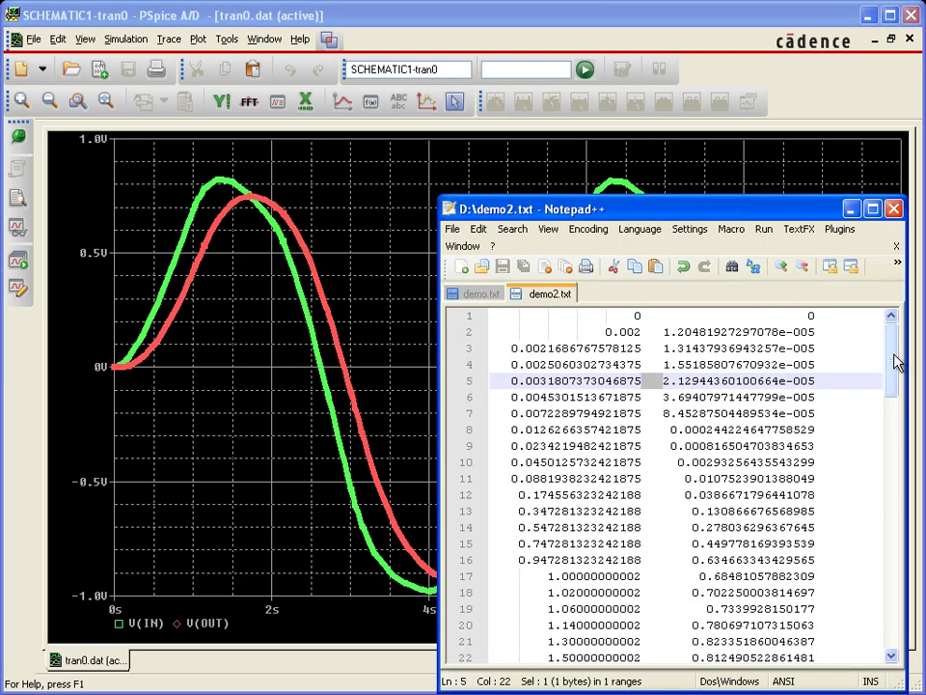
drag(890, 380, 848, 324)
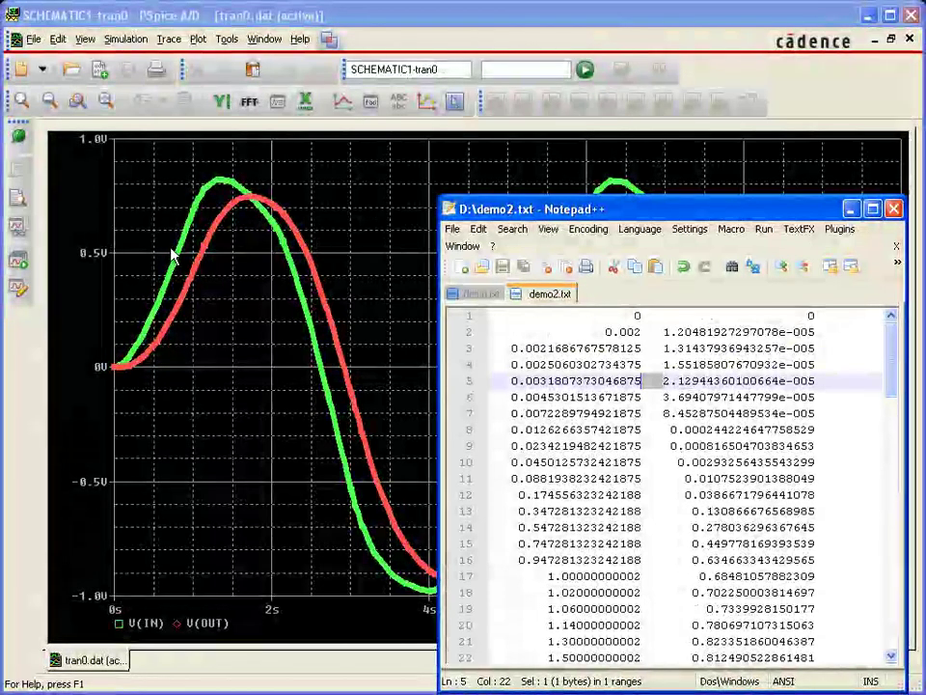